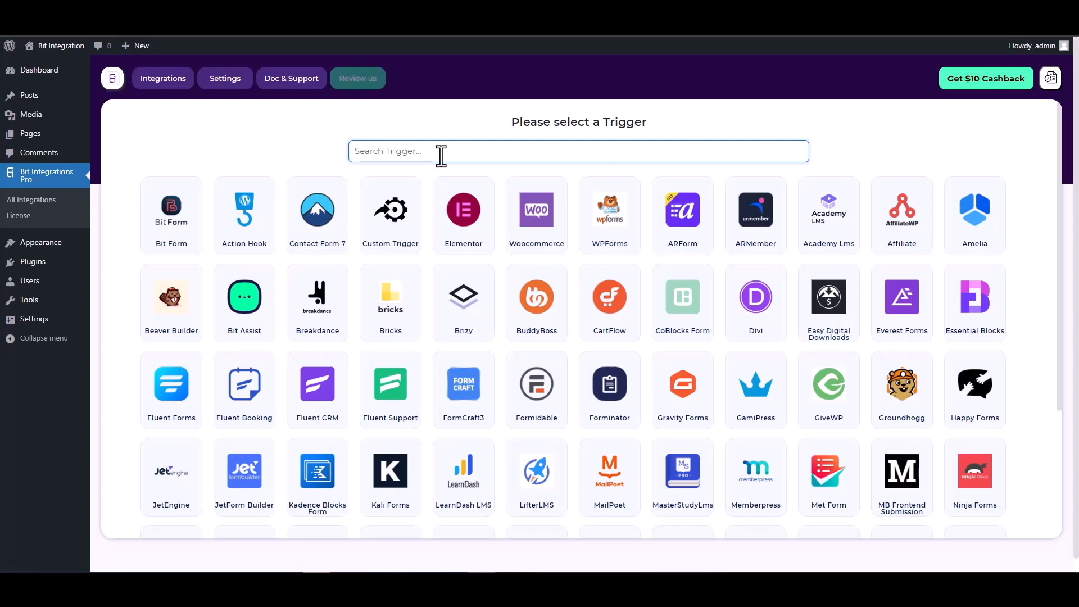
Search triggers for 'co', pick CoBlocks Form, and start fetching its form data
{"action": "type", "text": "co"}
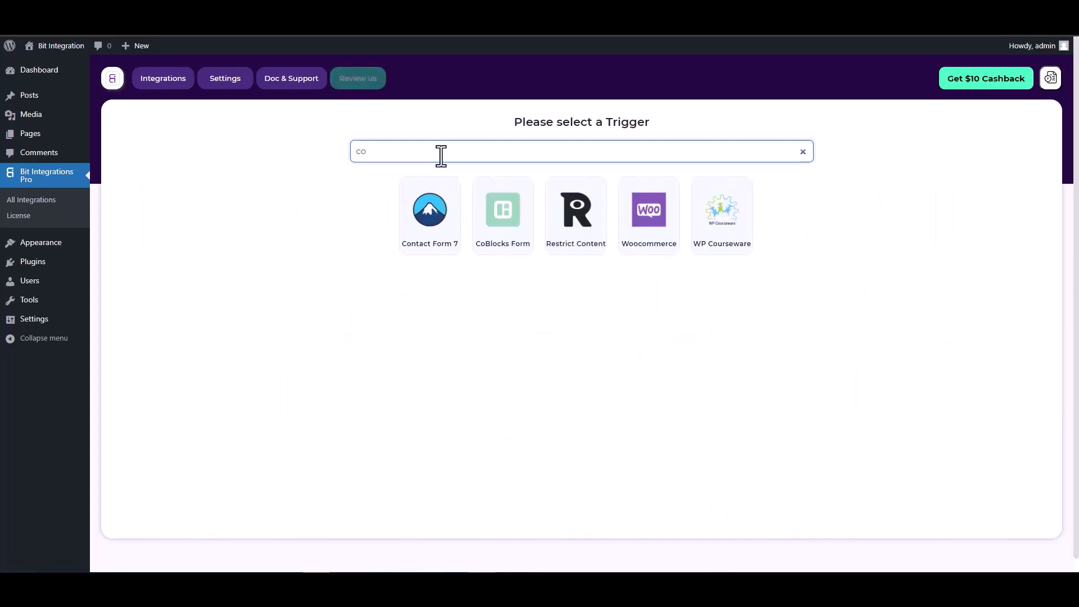
{"action": "left_click", "coordinate": [501, 214]}
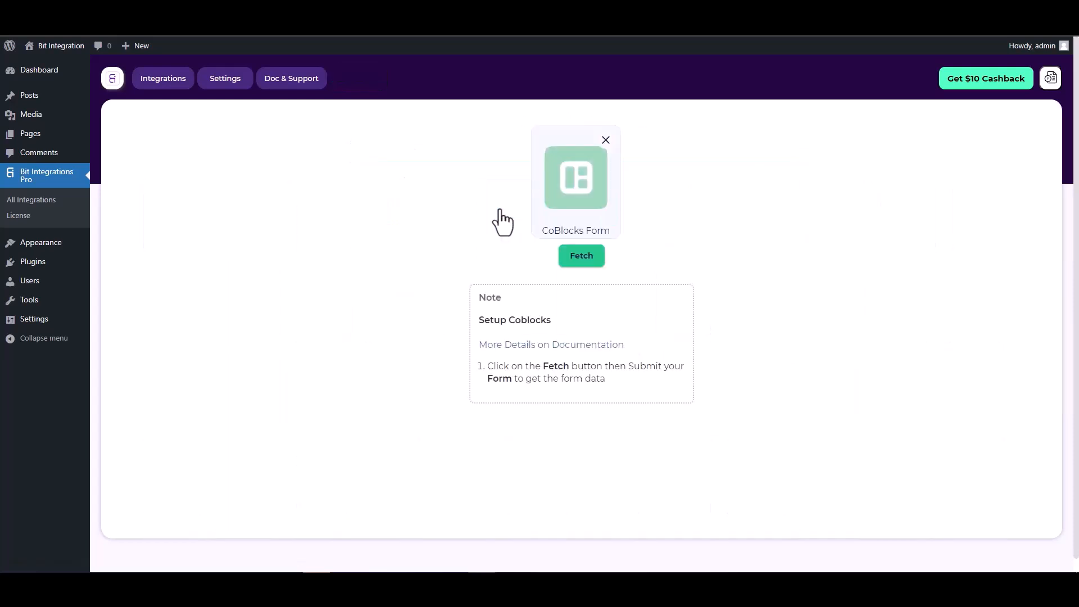
{"action": "left_click", "coordinate": [571, 258]}
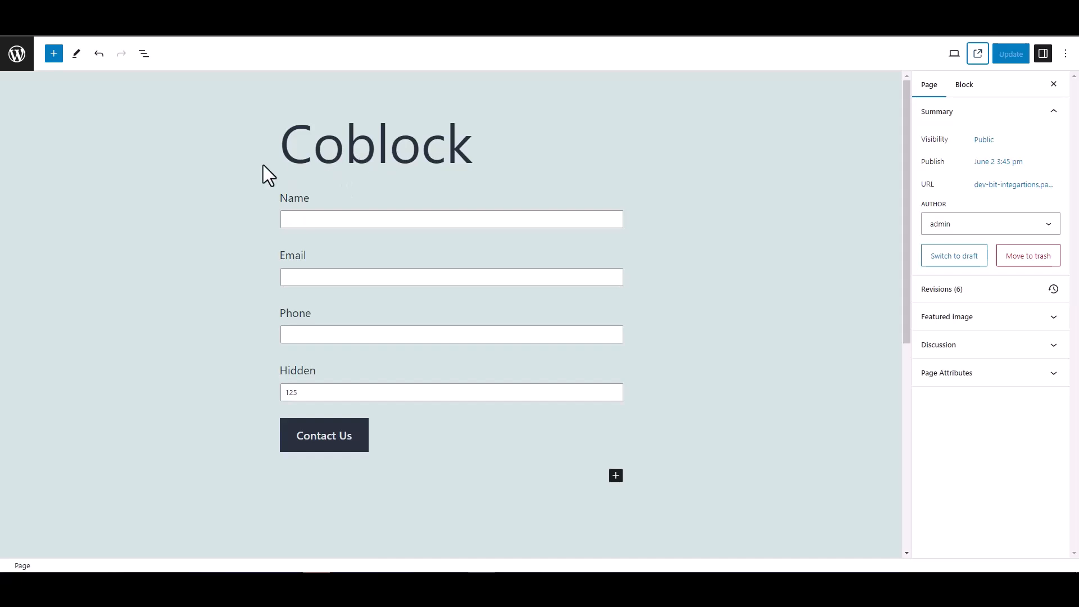
Select the Hidden field block, then view the published Coblock page
{"action": "double_click", "coordinate": [281, 372]}
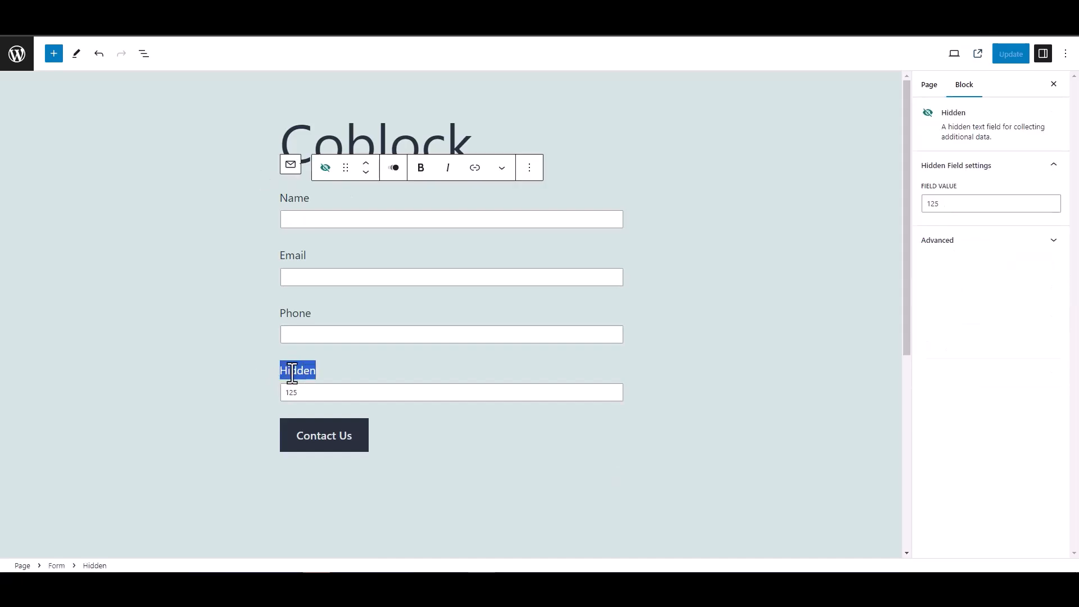
{"action": "left_click", "coordinate": [233, 353]}
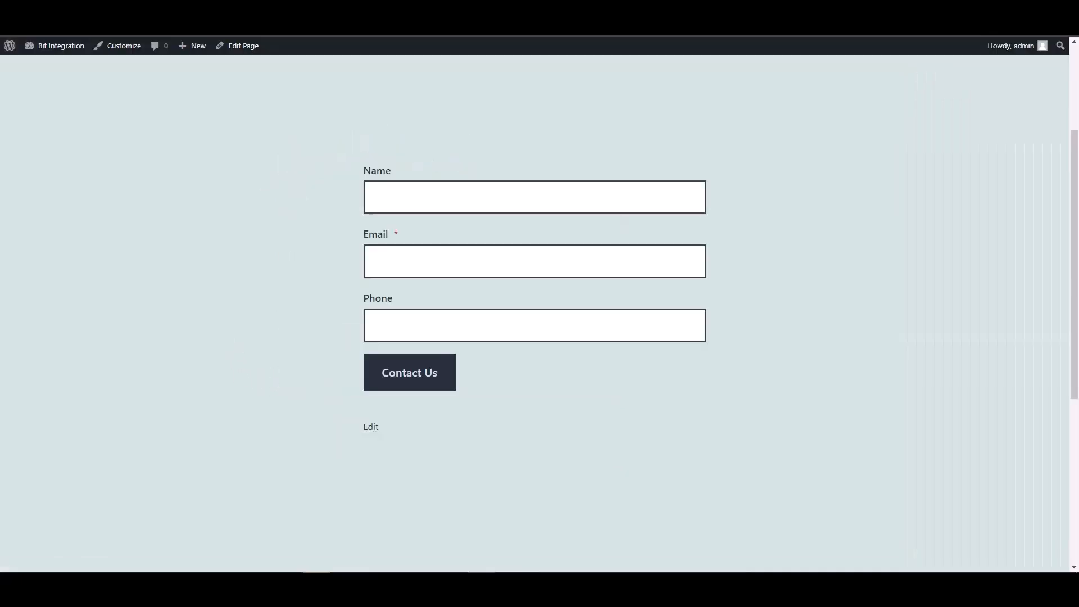
Submit the contact form with Name 'test', a test e-mail address and a test phone number
{"action": "left_click", "coordinate": [407, 200]}
{"action": "type", "text": "test"}
{"action": "key", "text": "Tab"}
{"action": "type", "text": "test@"}
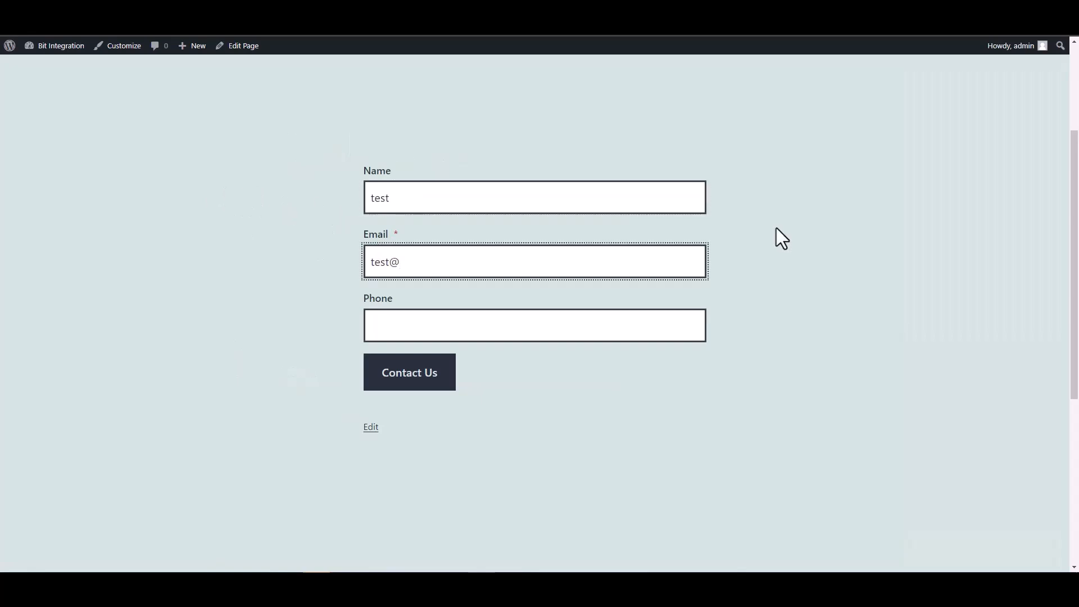
{"action": "type", "text": "test.com"}
{"action": "left_click", "coordinate": [646, 327]}
{"action": "type", "text": "12345678"}
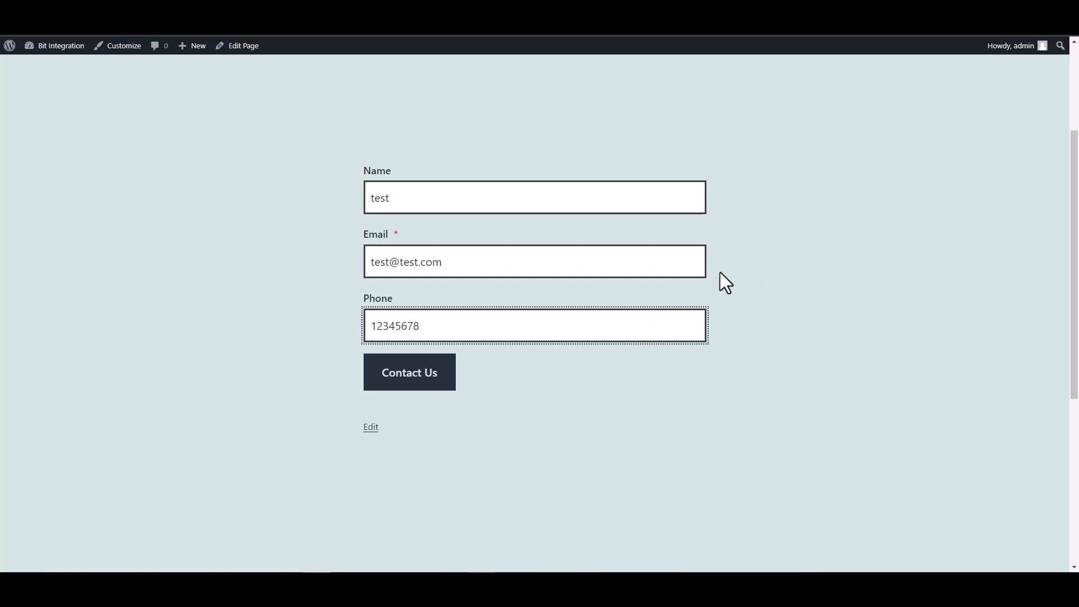
{"action": "left_click", "coordinate": [448, 379]}
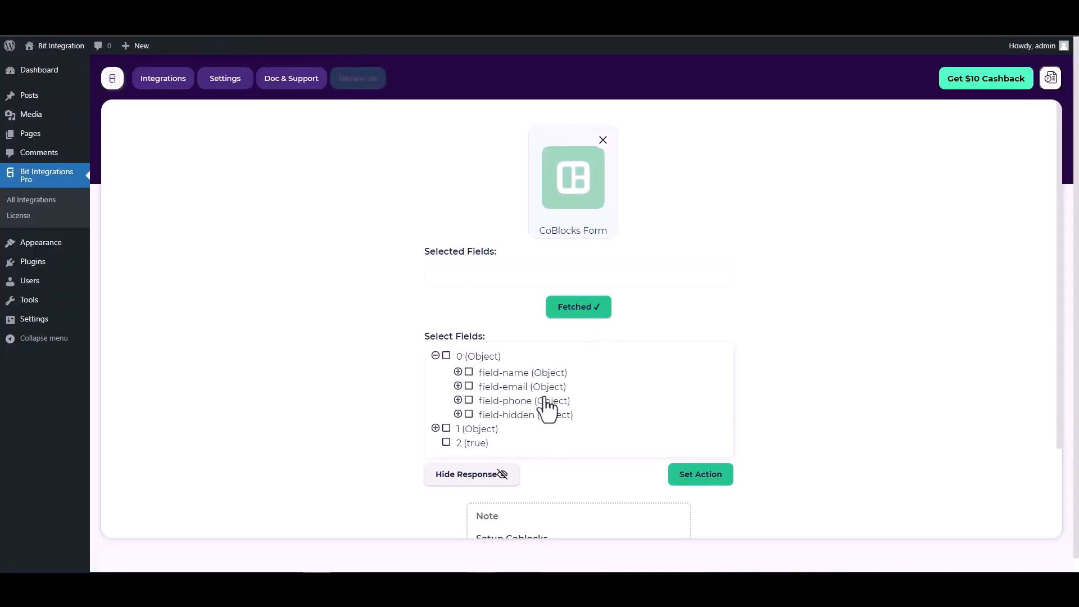
Tick the fetched fields field-name, field-email, field-phone and field-hidden
{"action": "left_click", "coordinate": [469, 373]}
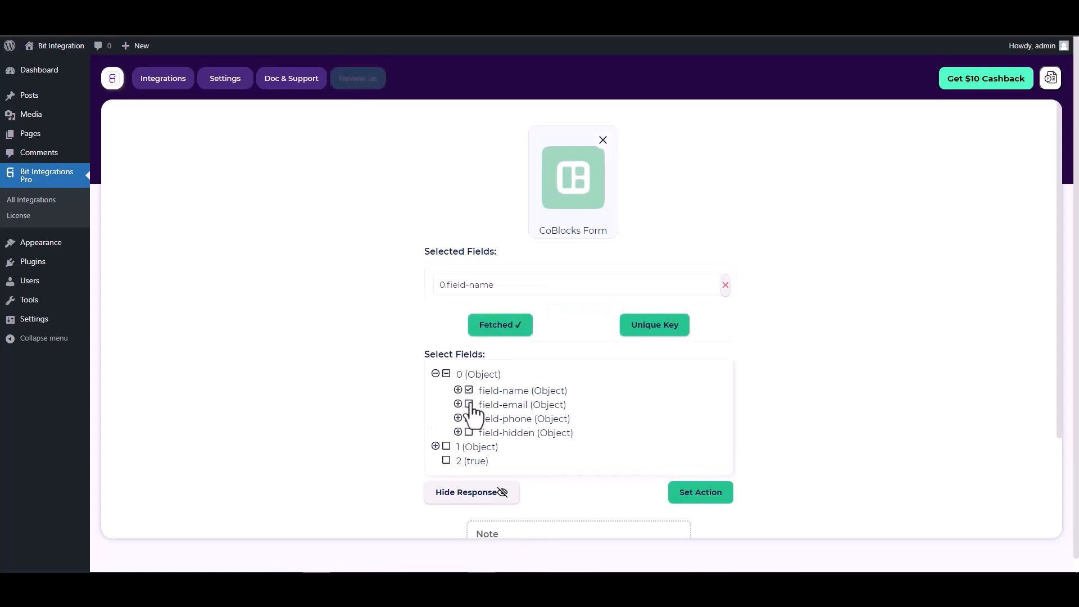
{"action": "left_click", "coordinate": [470, 432]}
{"action": "left_click", "coordinate": [469, 448]}
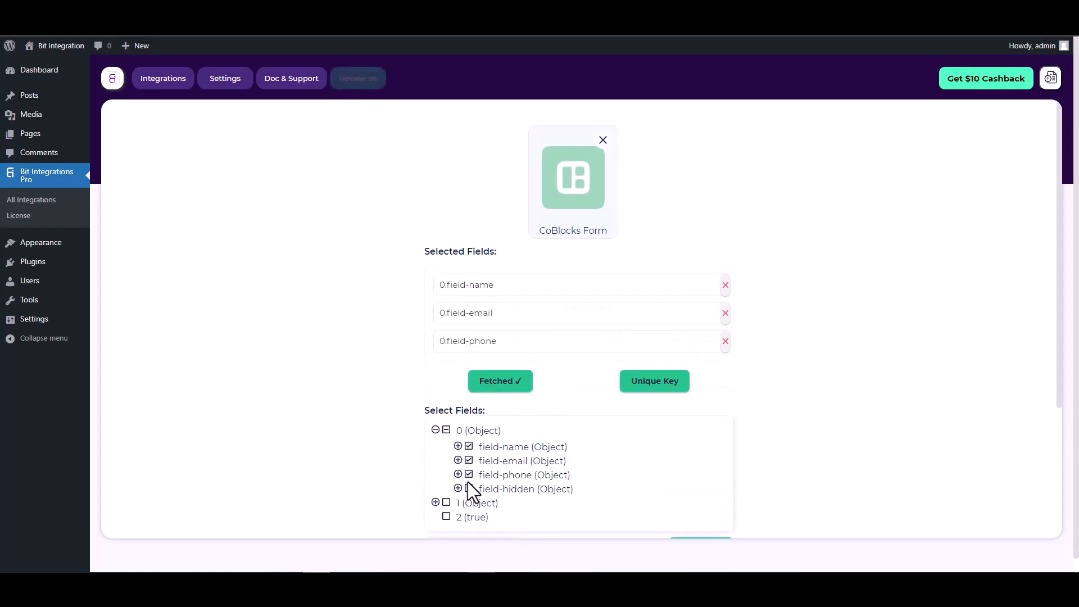
{"action": "left_click", "coordinate": [470, 489]}
{"action": "scroll", "coordinate": [576, 347], "scroll_direction": "down", "scroll_amount": 1}
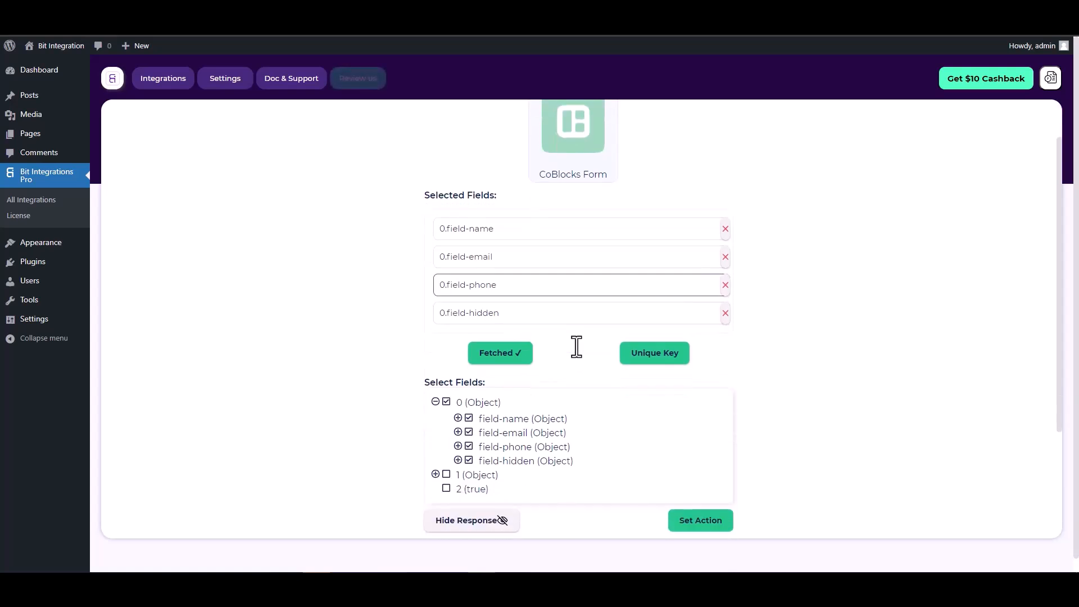
Set 0.field-hidden as the unique primary key and proceed to Set Action
{"action": "left_click", "coordinate": [650, 356]}
{"action": "left_click", "coordinate": [589, 312]}
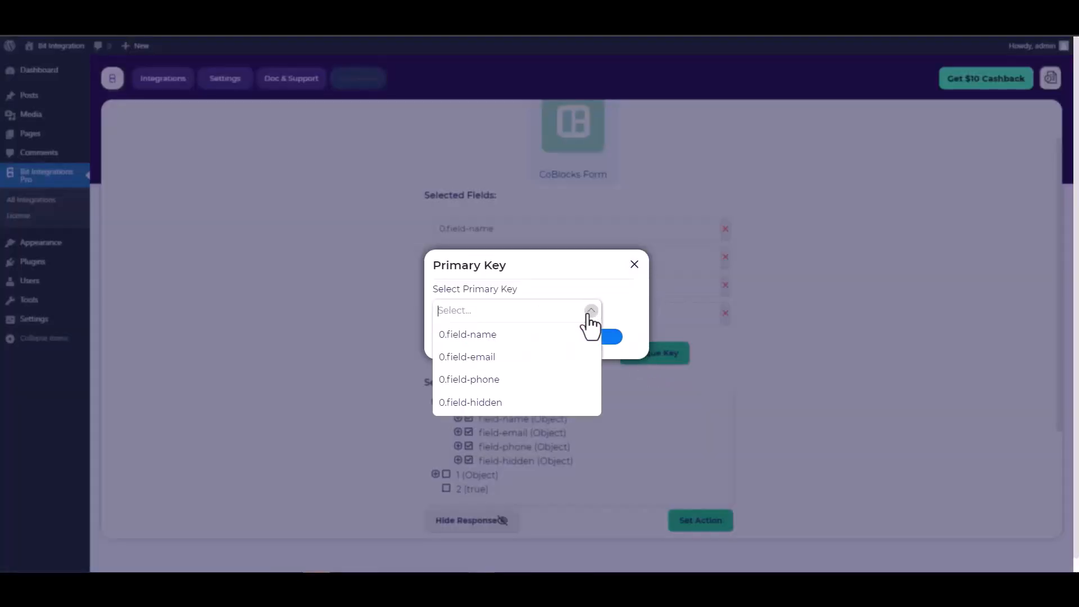
{"action": "left_click", "coordinate": [482, 403]}
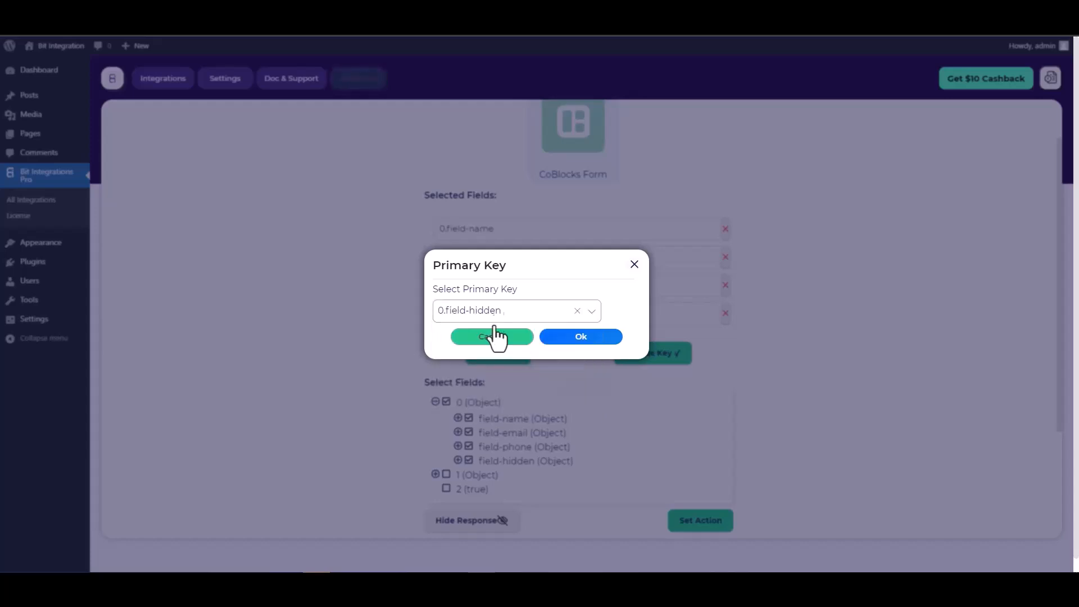
{"action": "left_click", "coordinate": [586, 340]}
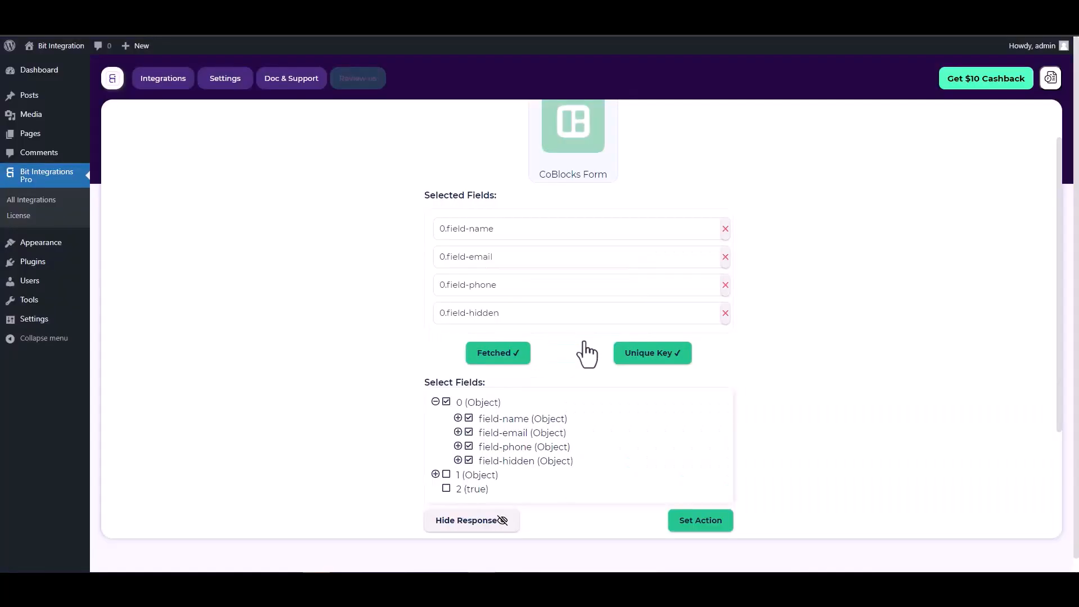
{"action": "scroll", "coordinate": [573, 339], "scroll_direction": "down", "scroll_amount": 2}
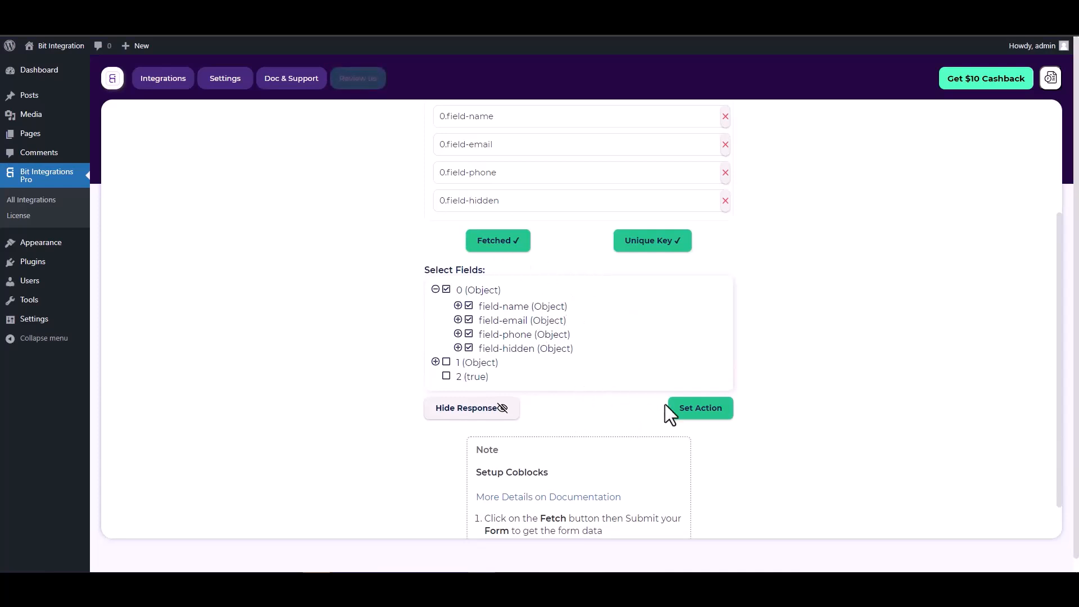
{"action": "left_click", "coordinate": [702, 416]}
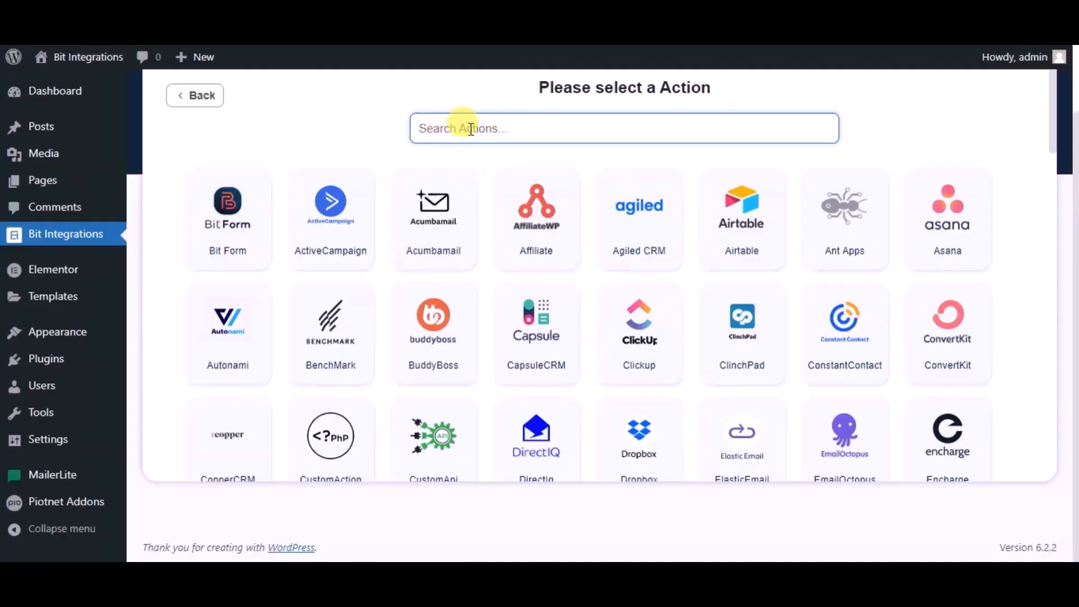
Search 'maile', choose MailerLite as the action, and rename the integration 'Bit Integrations'
{"action": "type", "text": "mailer"}
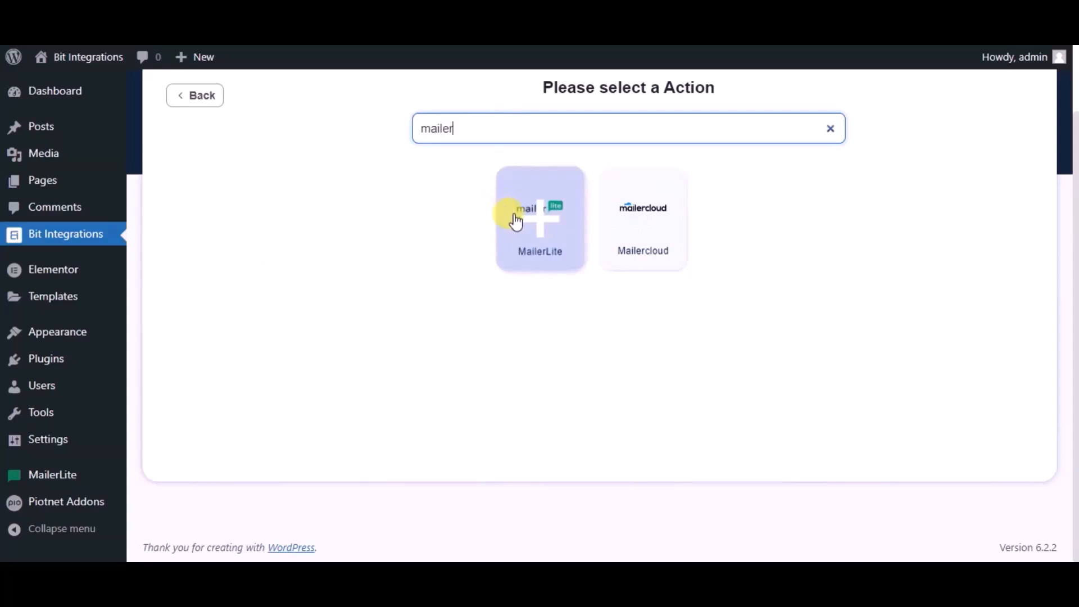
{"action": "left_click", "coordinate": [514, 215]}
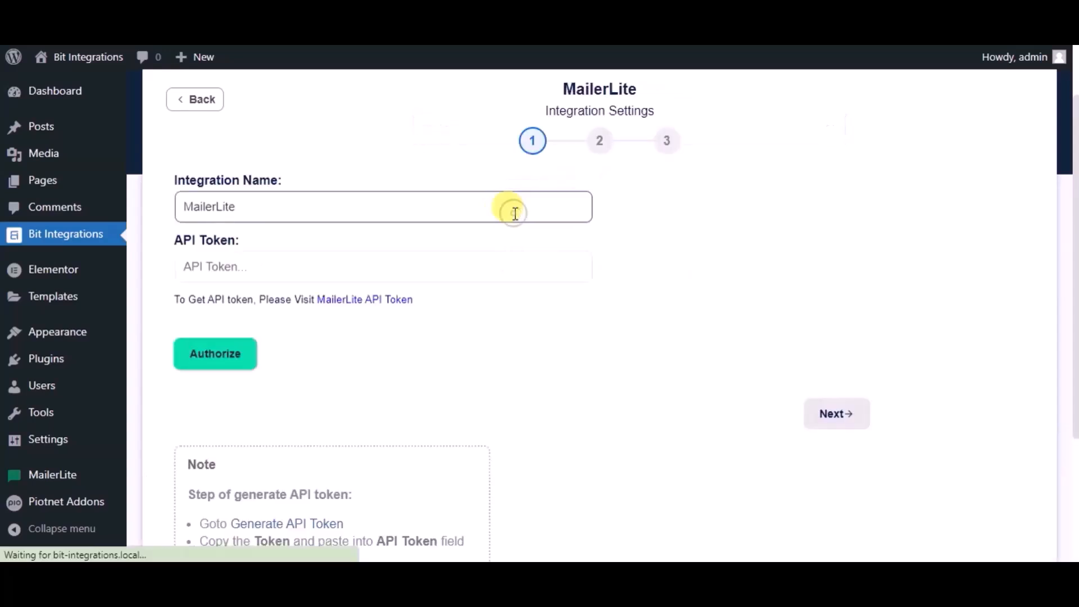
{"action": "double_click", "coordinate": [406, 214]}
{"action": "type", "text": "Bit "}
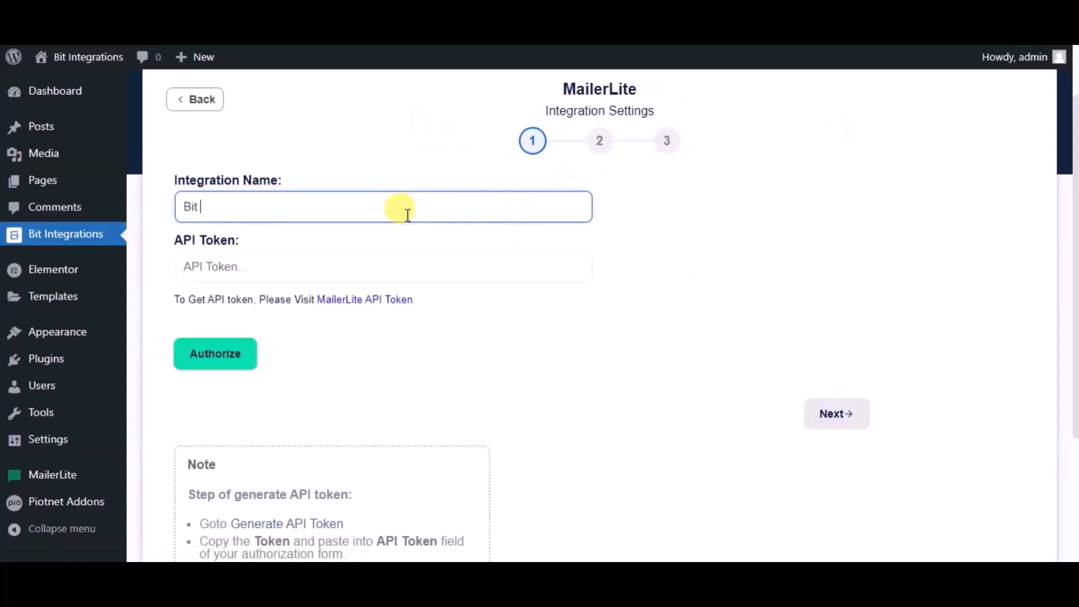
{"action": "type", "text": "Integrations"}
Create a MailerLite API token named 'Bit Integrations', copy it, and select the API Token field
{"action": "left_click", "coordinate": [344, 303]}
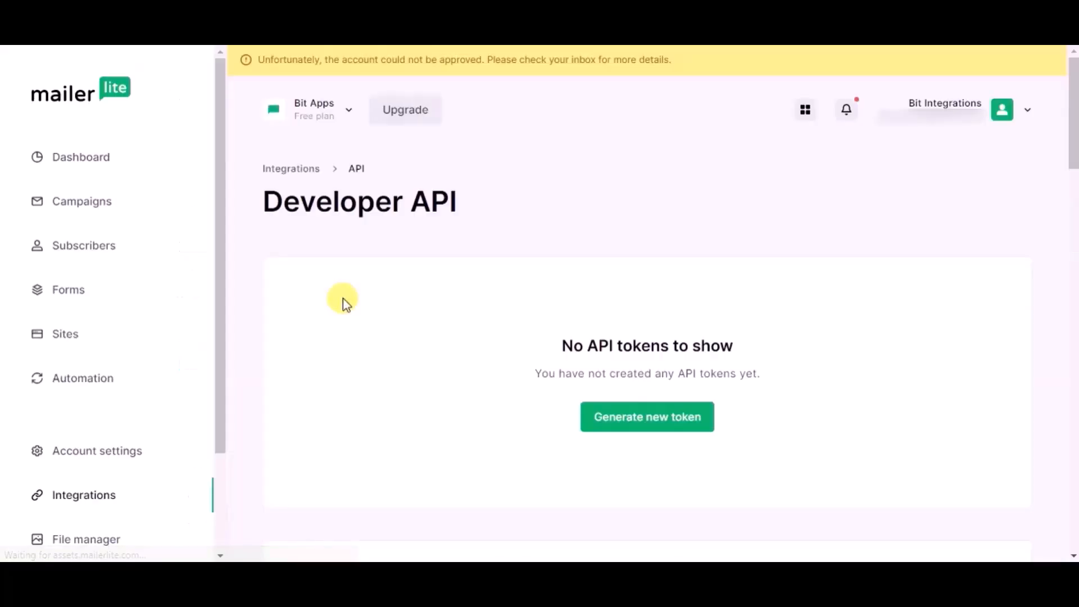
{"action": "left_click", "coordinate": [626, 426]}
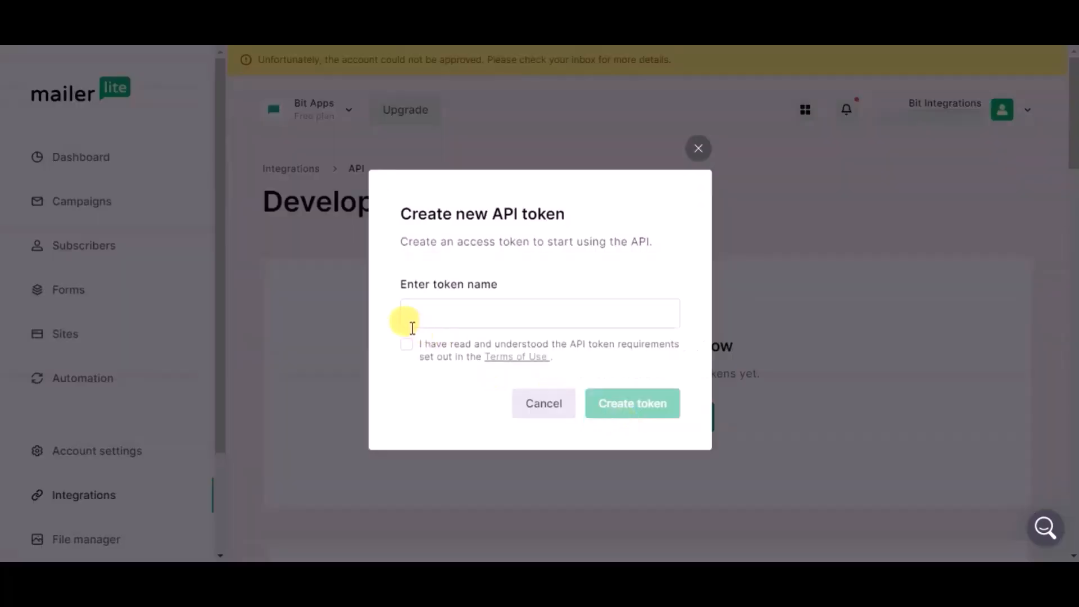
{"action": "left_click", "coordinate": [407, 345]}
{"action": "left_click", "coordinate": [410, 312]}
{"action": "type", "text": "Bit Inte"}
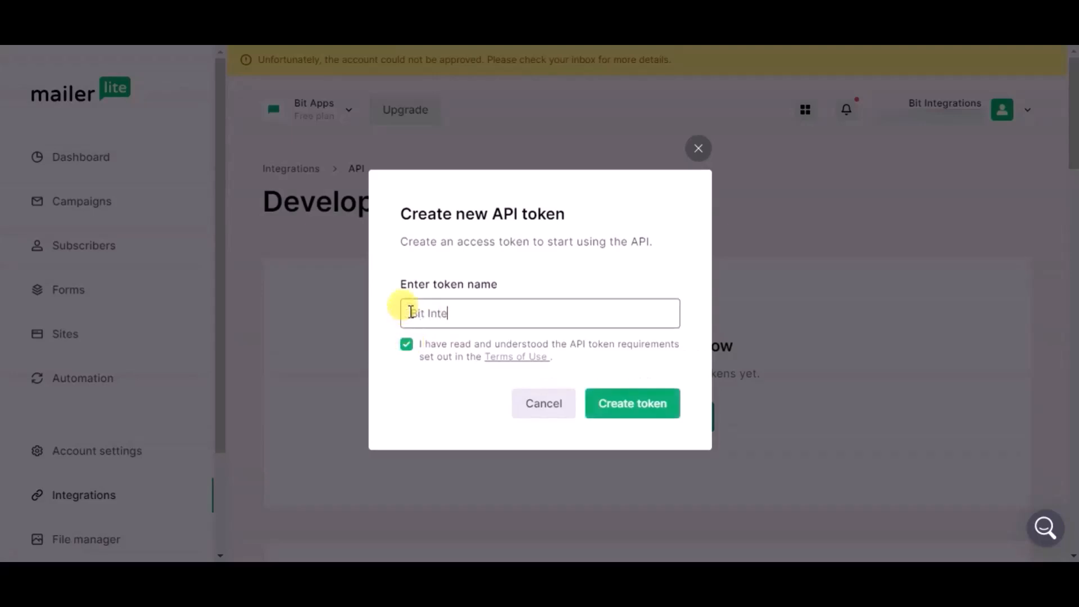
{"action": "type", "text": "grations"}
{"action": "left_click", "coordinate": [639, 413]}
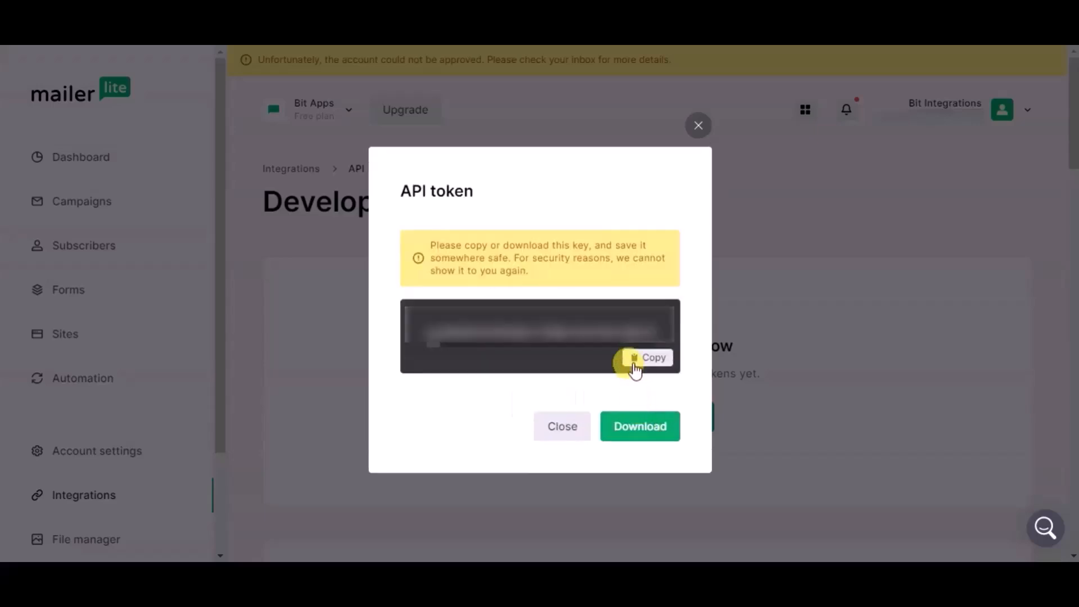
{"action": "left_click", "coordinate": [636, 368]}
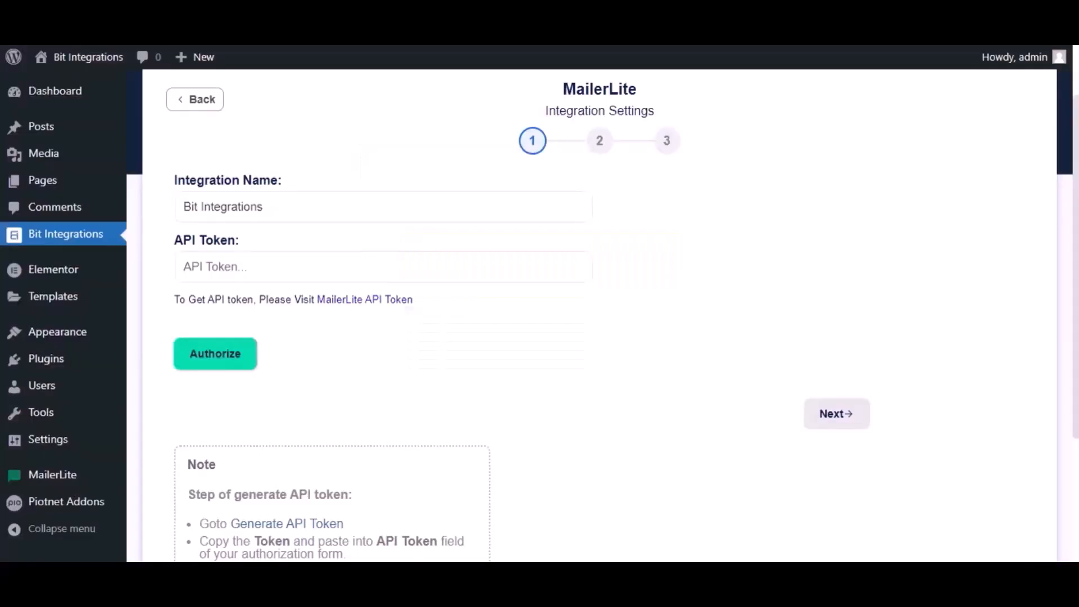
{"action": "left_click", "coordinate": [212, 265]}
Paste the API token, authorize MailerLite, and advance to field mapping
{"action": "key", "text": "ctrl+v"}
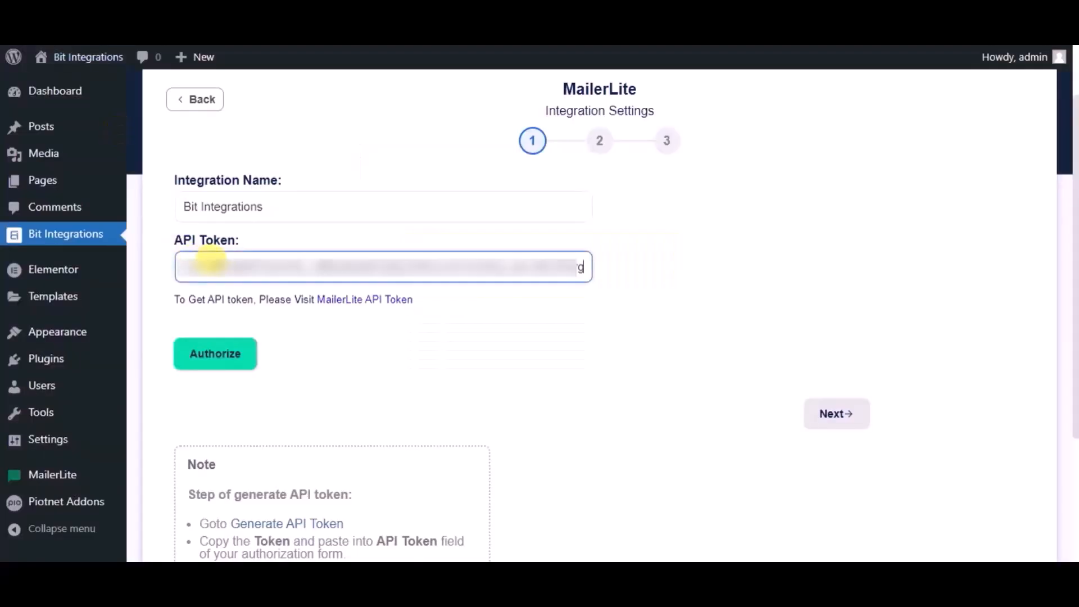
{"action": "left_click", "coordinate": [220, 356]}
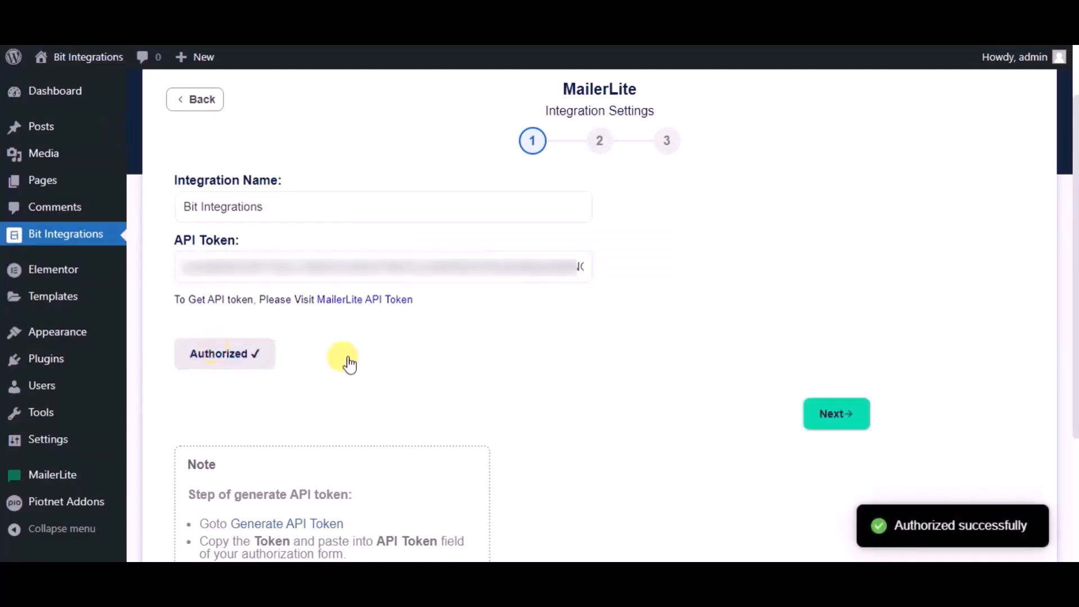
{"action": "left_click", "coordinate": [847, 421]}
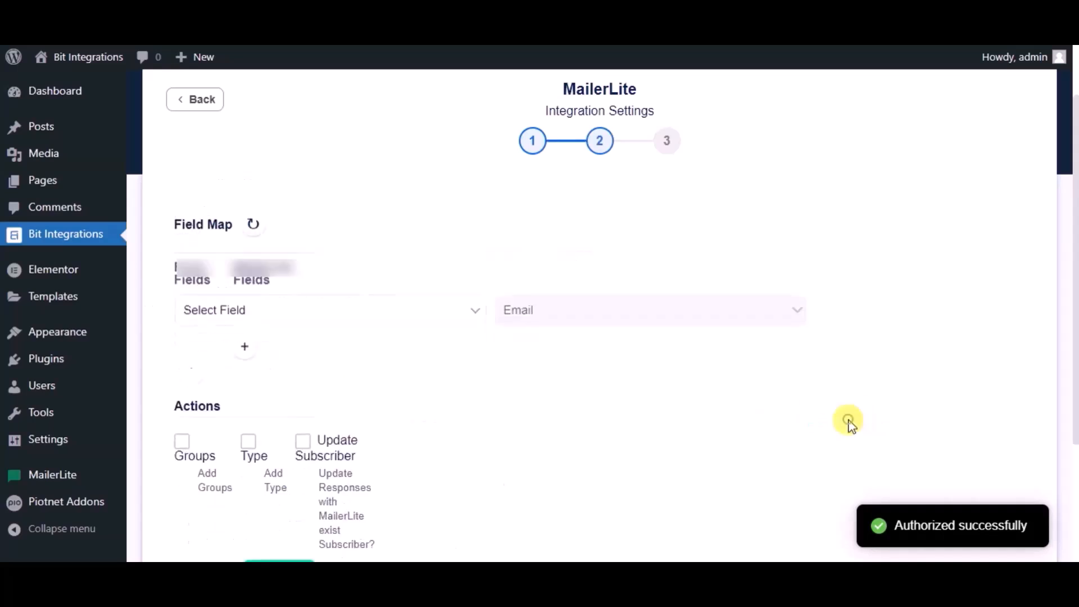
Map the form's Email to MailerLite Email and Name to MailerLite Name
{"action": "left_click", "coordinate": [351, 299]}
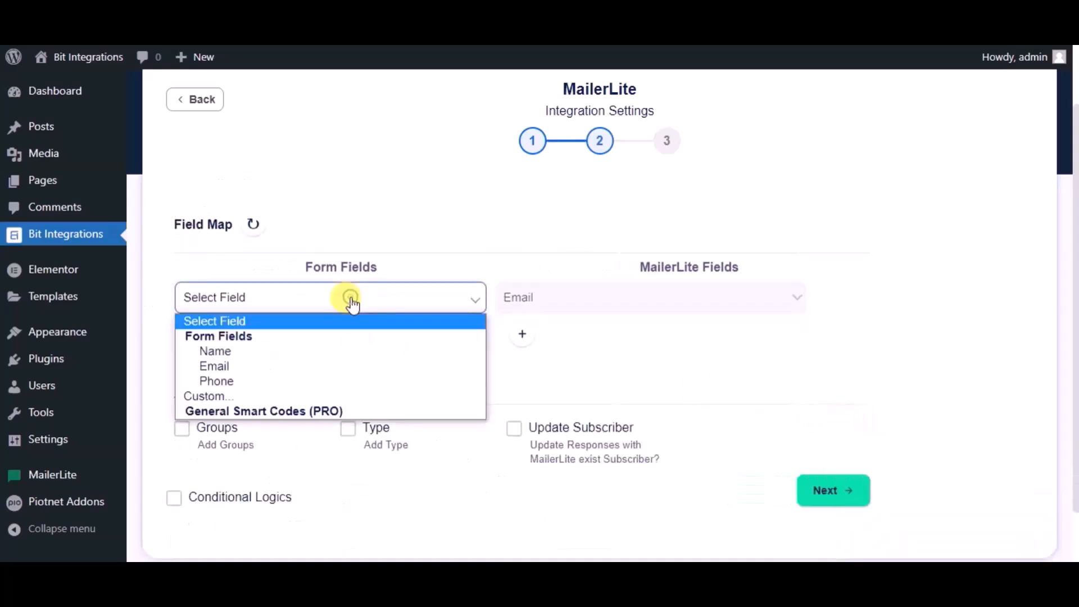
{"action": "left_click", "coordinate": [235, 351]}
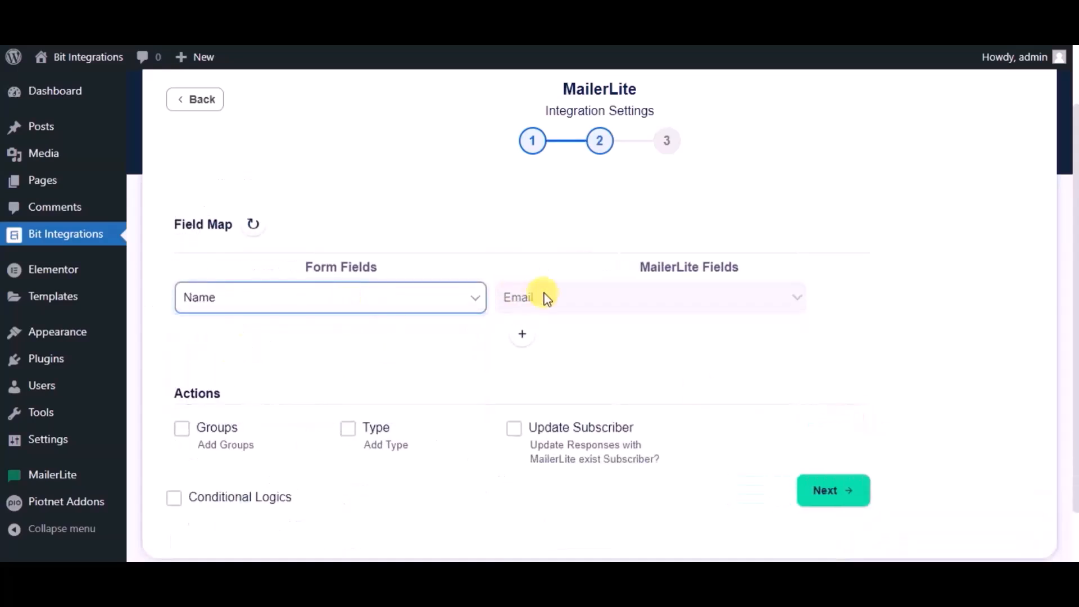
{"action": "left_click", "coordinate": [460, 305]}
{"action": "left_click", "coordinate": [258, 367]}
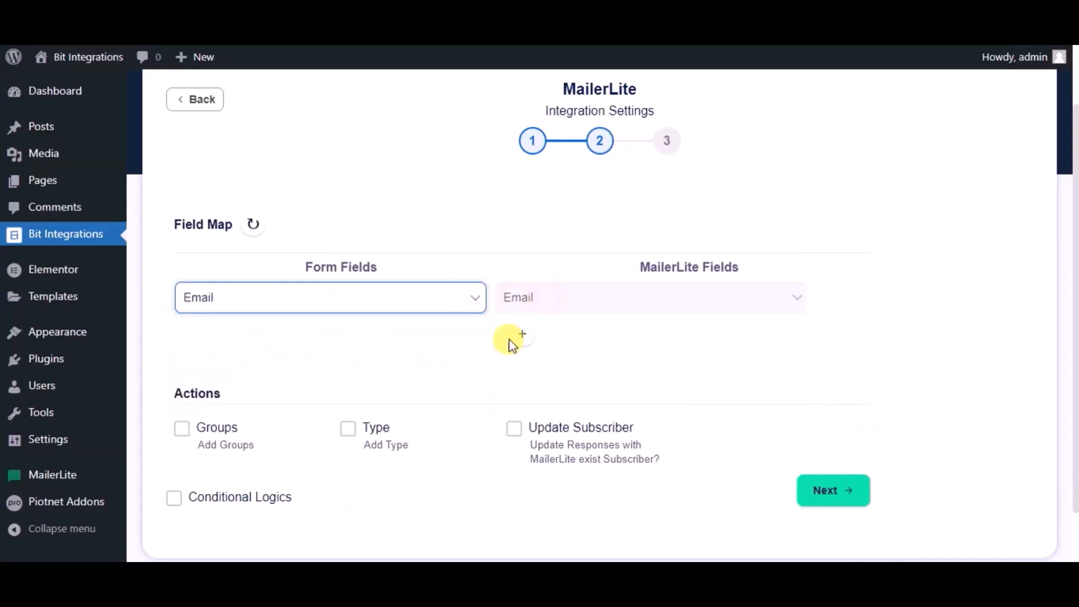
{"action": "left_click", "coordinate": [521, 335]}
{"action": "left_click", "coordinate": [314, 337]}
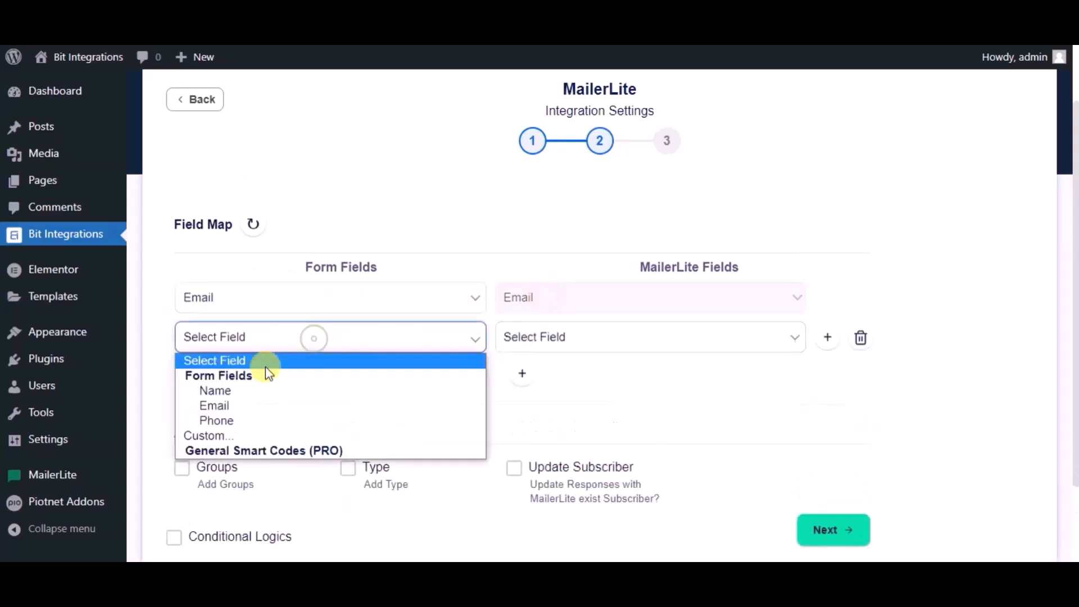
{"action": "left_click", "coordinate": [234, 392]}
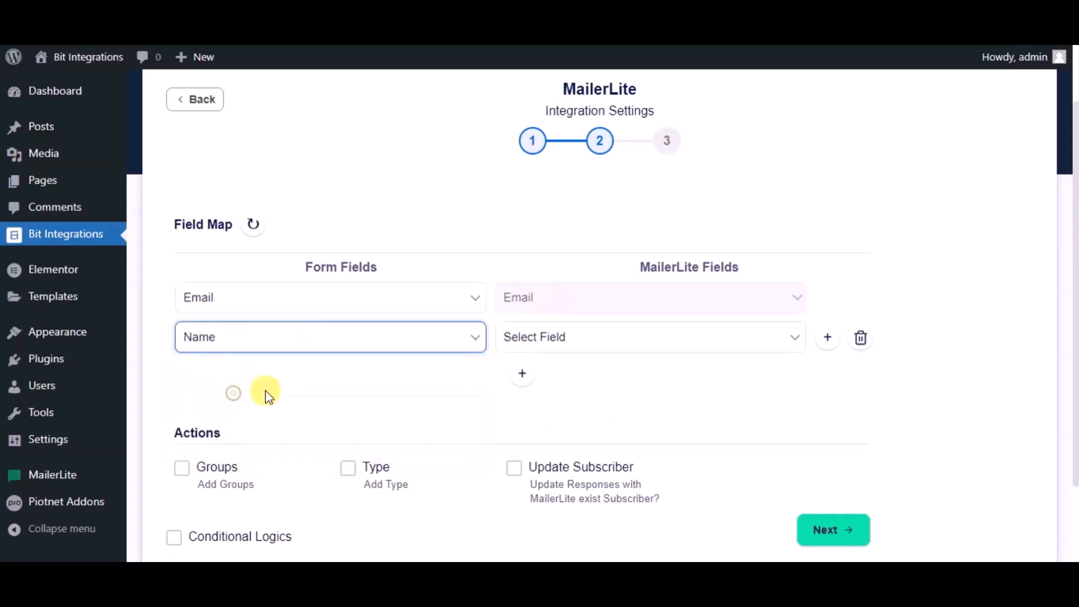
{"action": "left_click", "coordinate": [505, 345]}
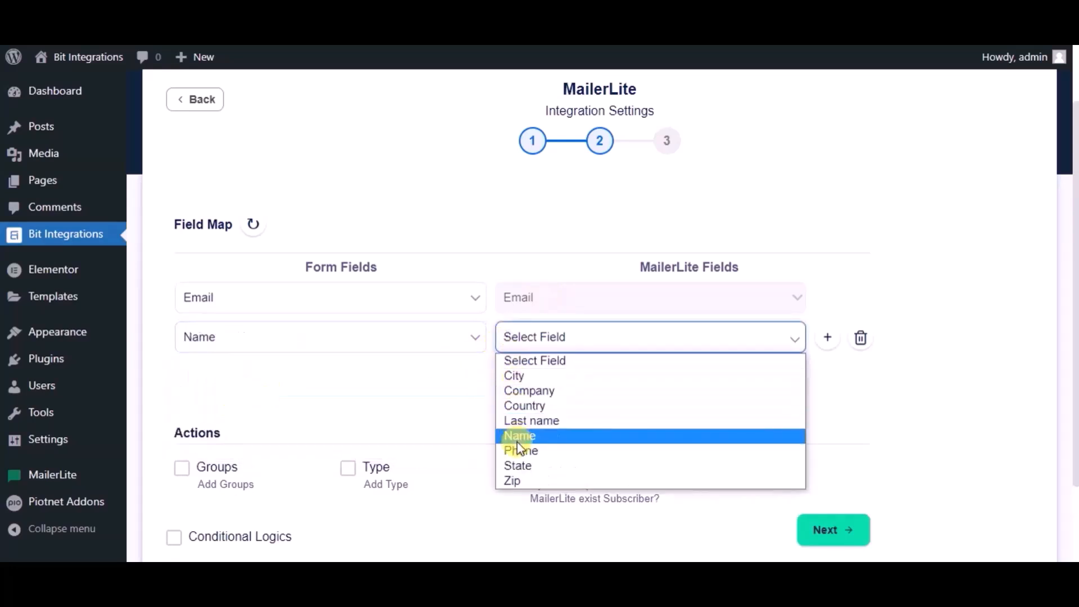
{"action": "left_click", "coordinate": [518, 438]}
Add a third row mapping the form's Phone to MailerLite Phone, then continue
{"action": "left_click", "coordinate": [522, 373]}
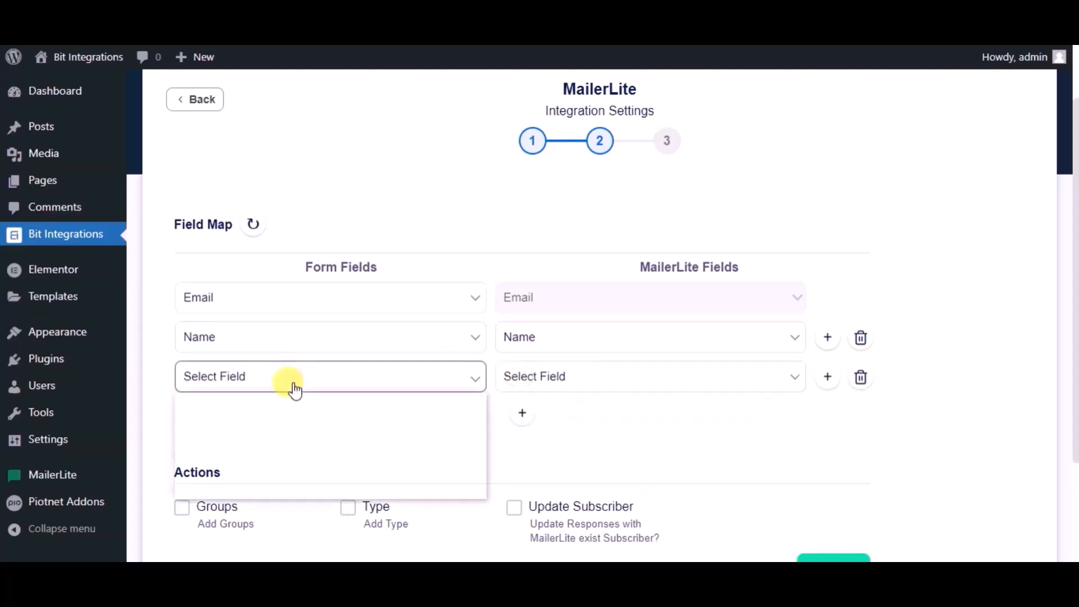
{"action": "left_click", "coordinate": [295, 390]}
{"action": "left_click", "coordinate": [227, 457]}
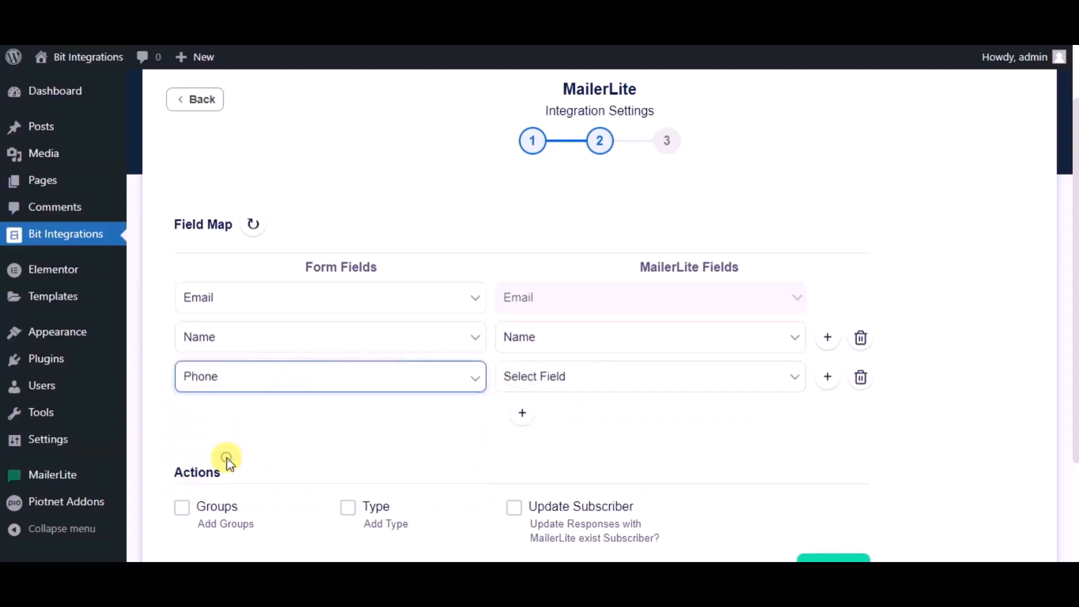
{"action": "left_click", "coordinate": [565, 377]}
{"action": "left_click", "coordinate": [518, 490]}
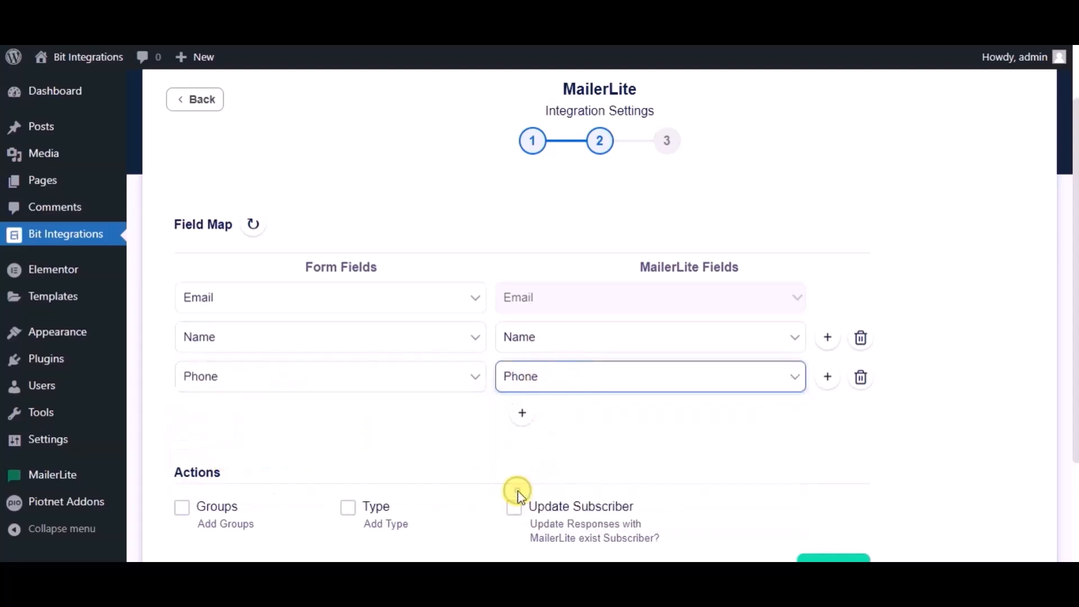
{"action": "scroll", "coordinate": [439, 420], "scroll_direction": "down", "scroll_amount": 2}
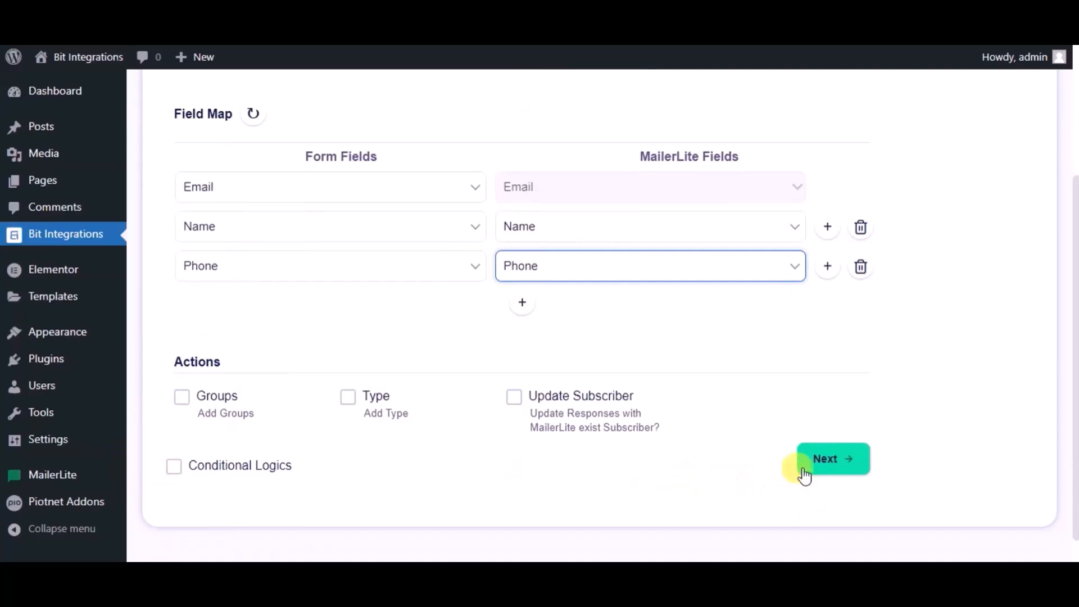
{"action": "left_click", "coordinate": [814, 471]}
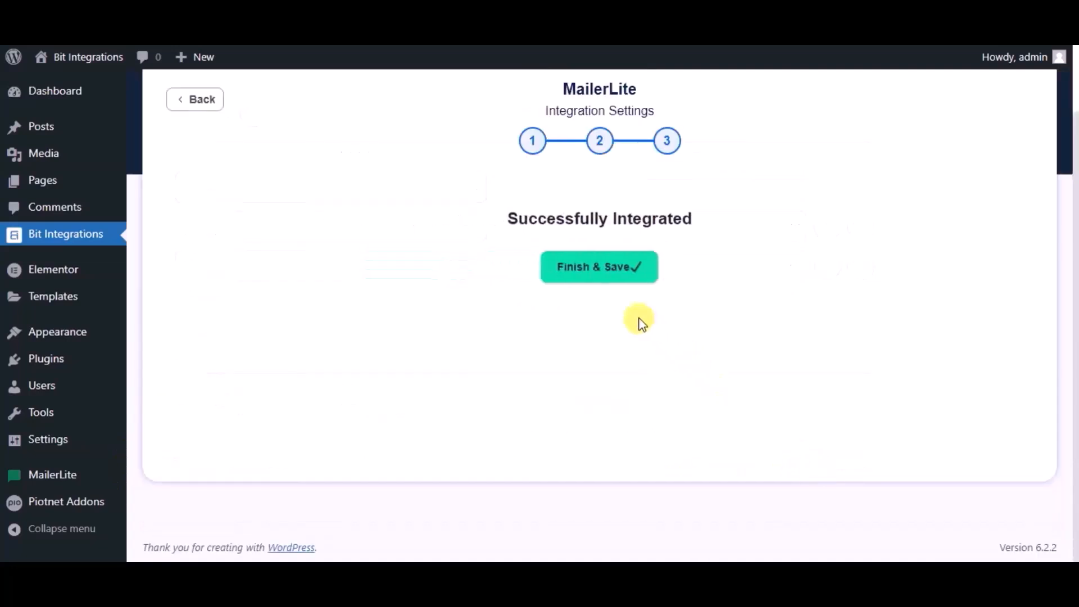
Save the integration, then submit the Coblock form with name 'Bit Integrations', an e-mail and phone number
{"action": "left_click", "coordinate": [567, 273]}
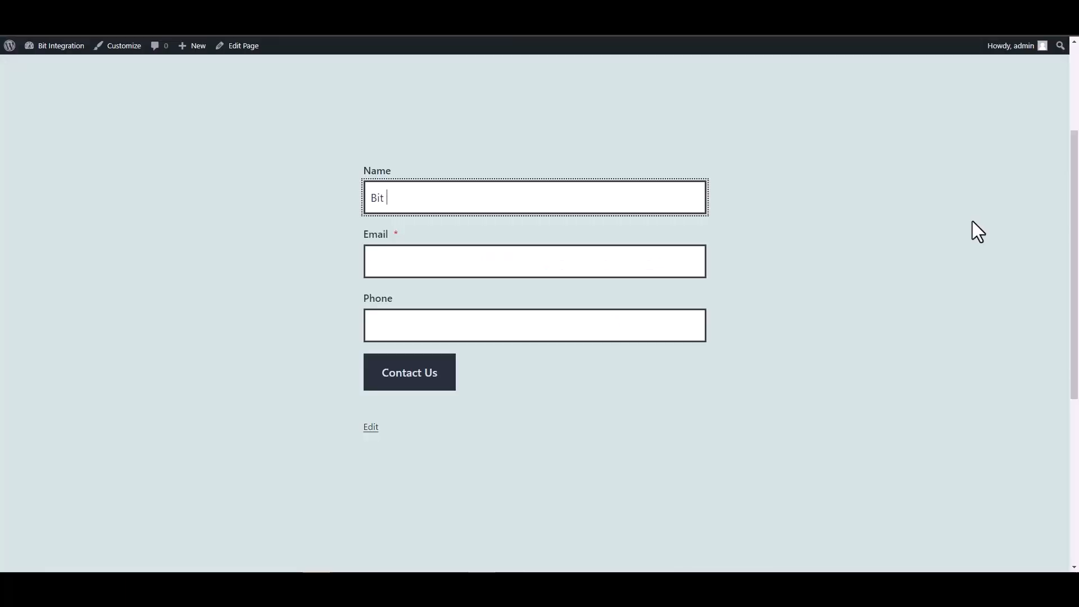
{"action": "type", "text": "Integrat"}
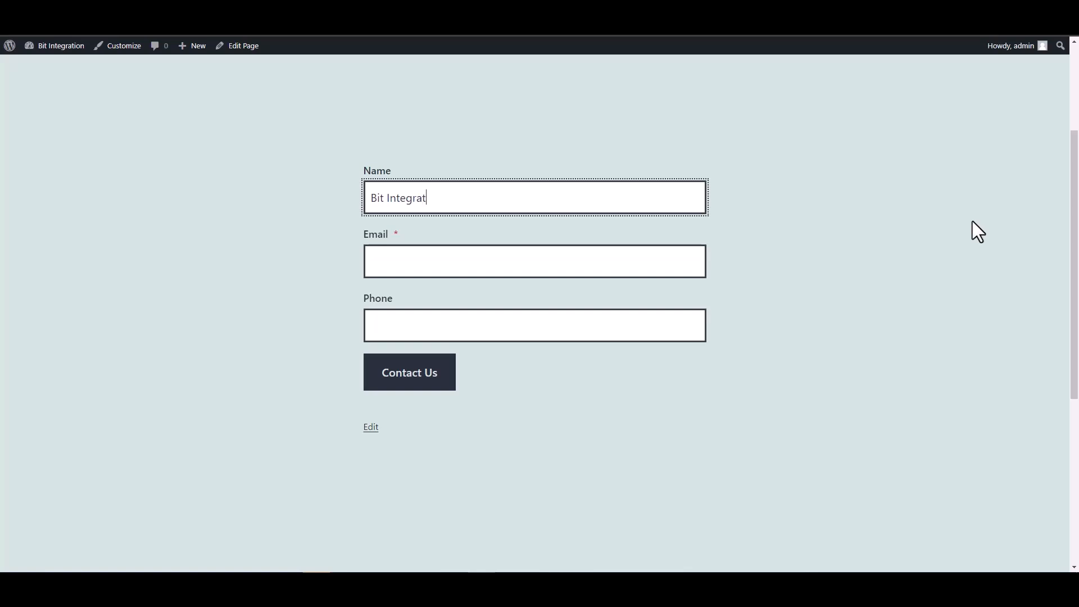
{"action": "type", "text": "ions"}
{"action": "key", "text": "Tab"}
{"action": "key", "text": "Tab"}
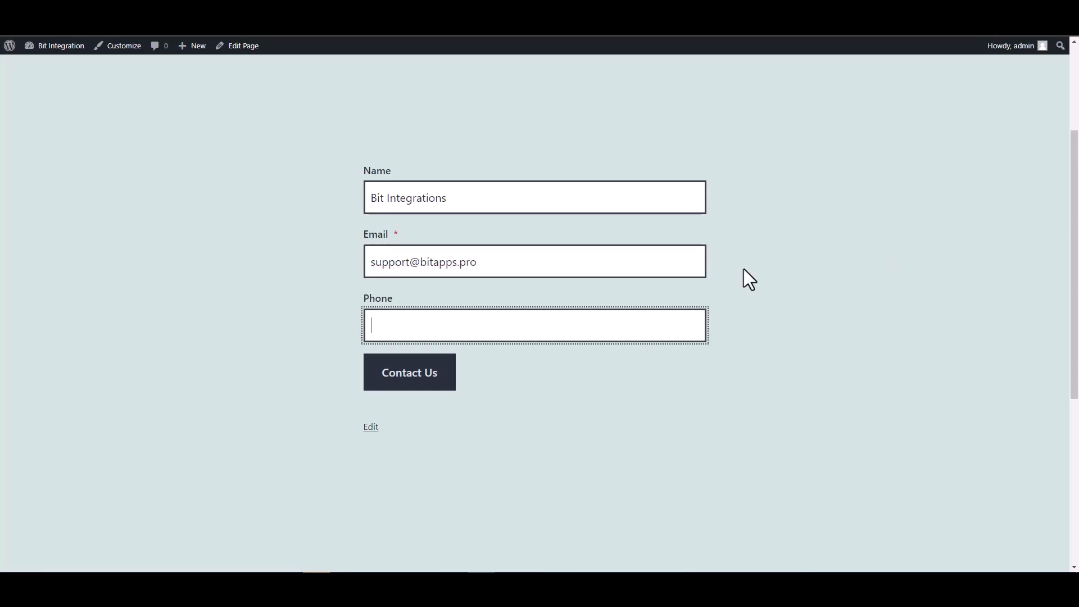
{"action": "type", "text": "444555666"}
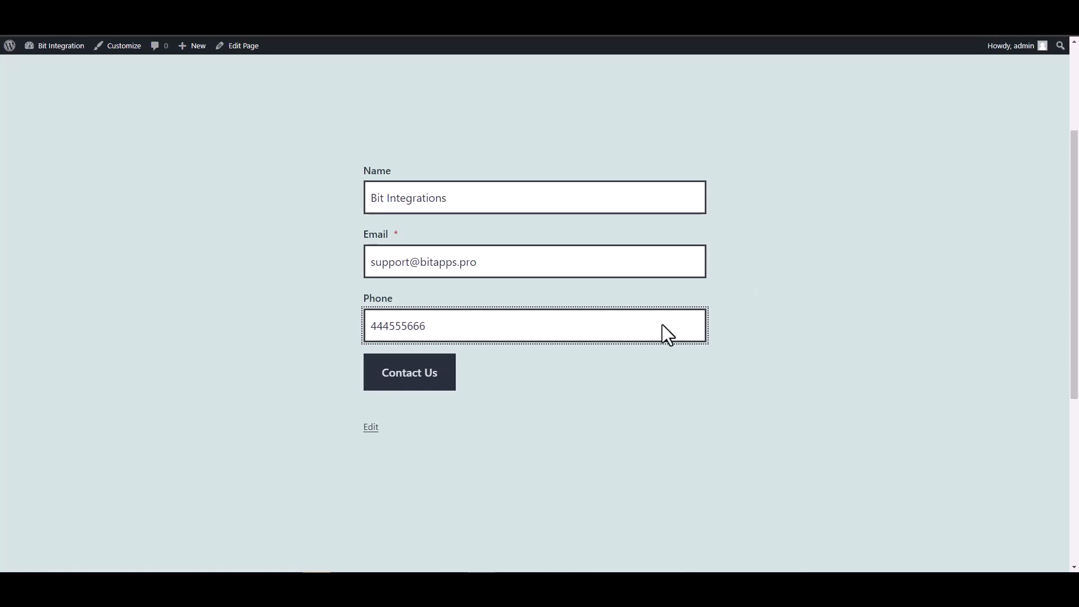
{"action": "left_click", "coordinate": [444, 380]}
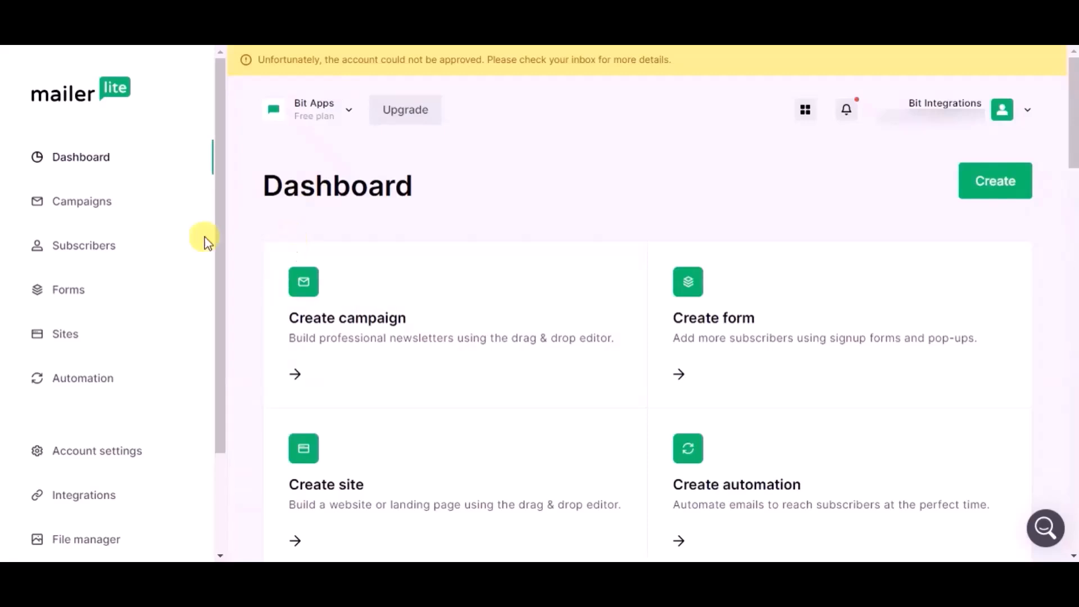
Open MailerLite Subscribers and view the new subscriber's details with e-mail and phone
{"action": "left_click", "coordinate": [112, 247]}
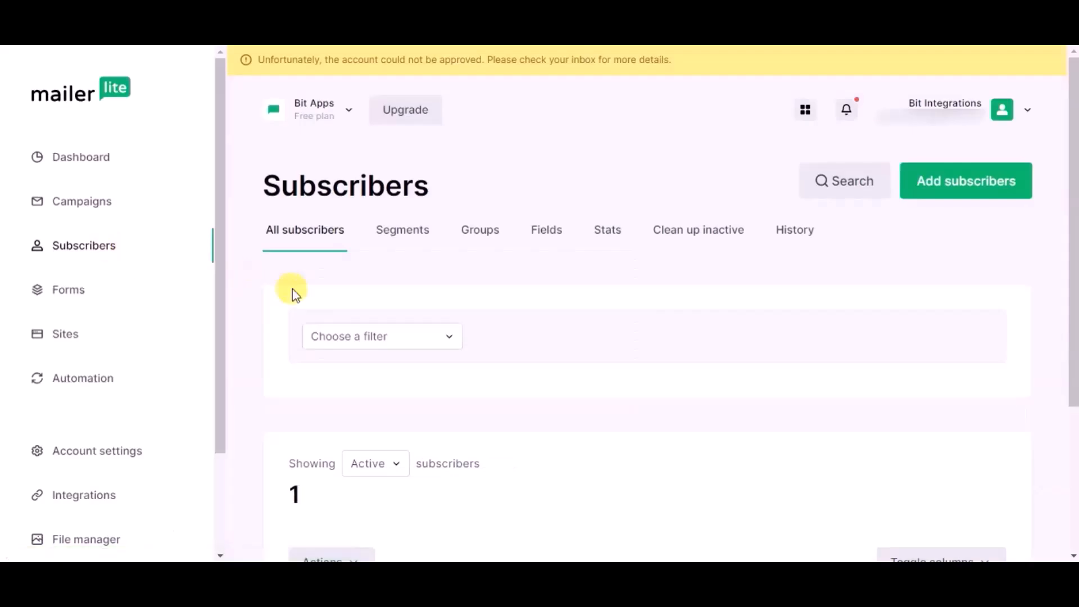
{"action": "scroll", "coordinate": [292, 289], "scroll_direction": "down", "scroll_amount": 4}
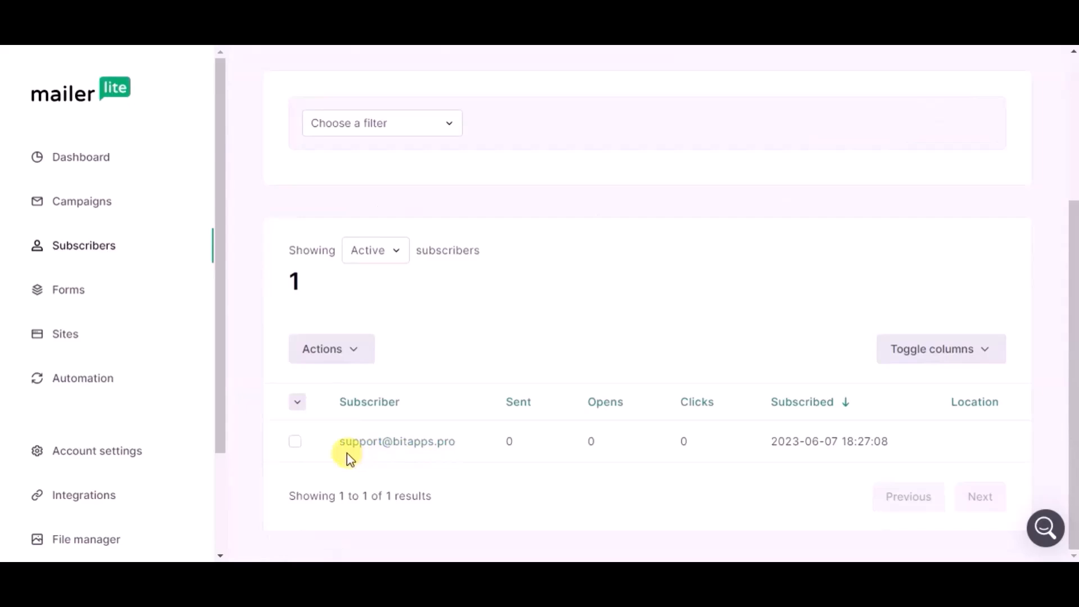
{"action": "left_click", "coordinate": [416, 460]}
{"action": "scroll", "coordinate": [374, 307], "scroll_direction": "down", "scroll_amount": 3}
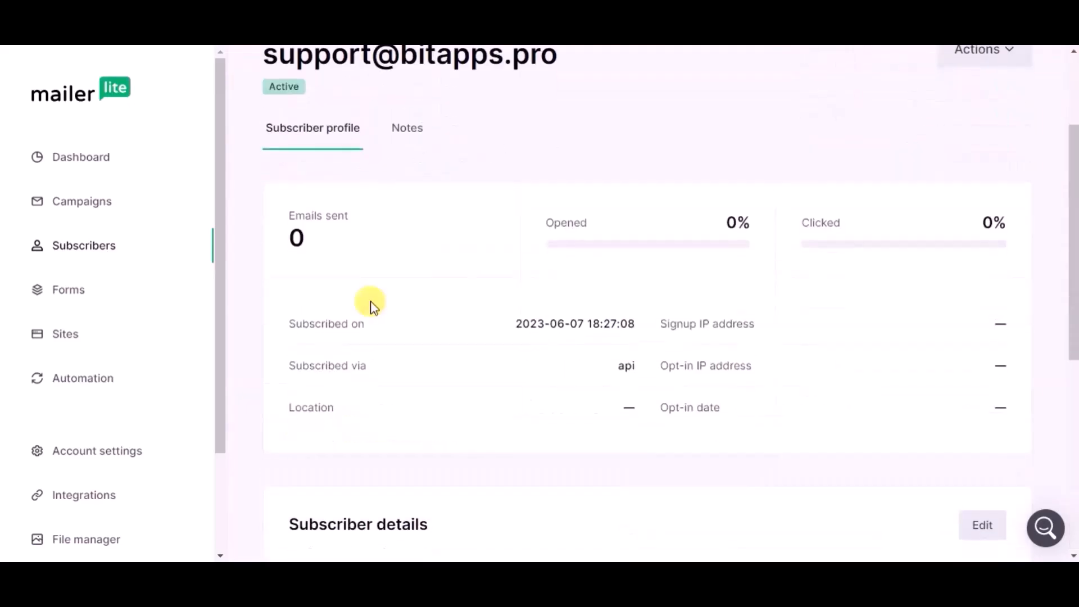
{"action": "scroll", "coordinate": [371, 304], "scroll_direction": "down", "scroll_amount": 4}
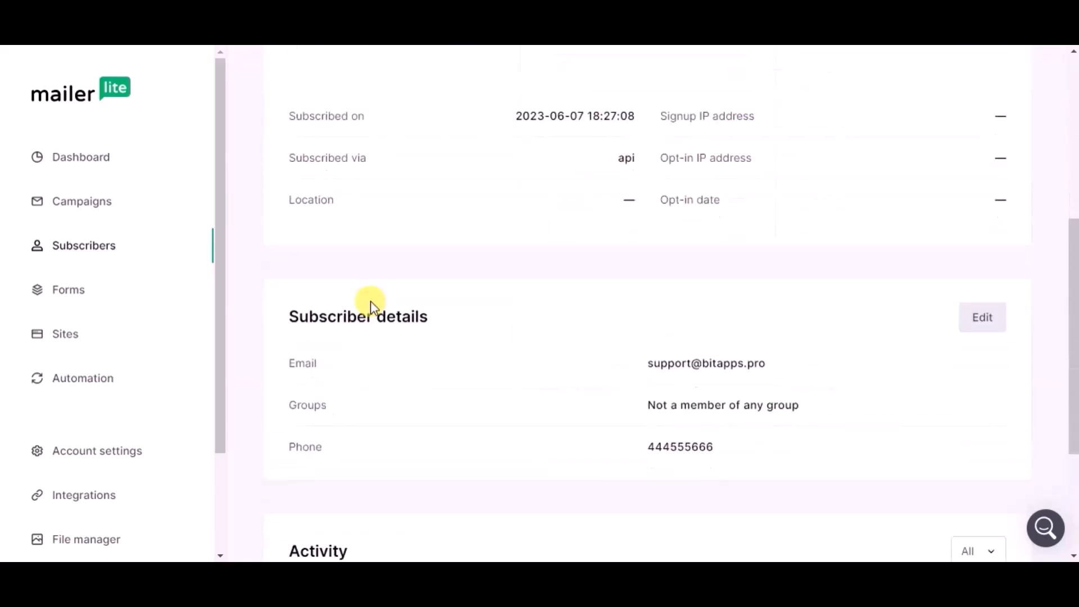